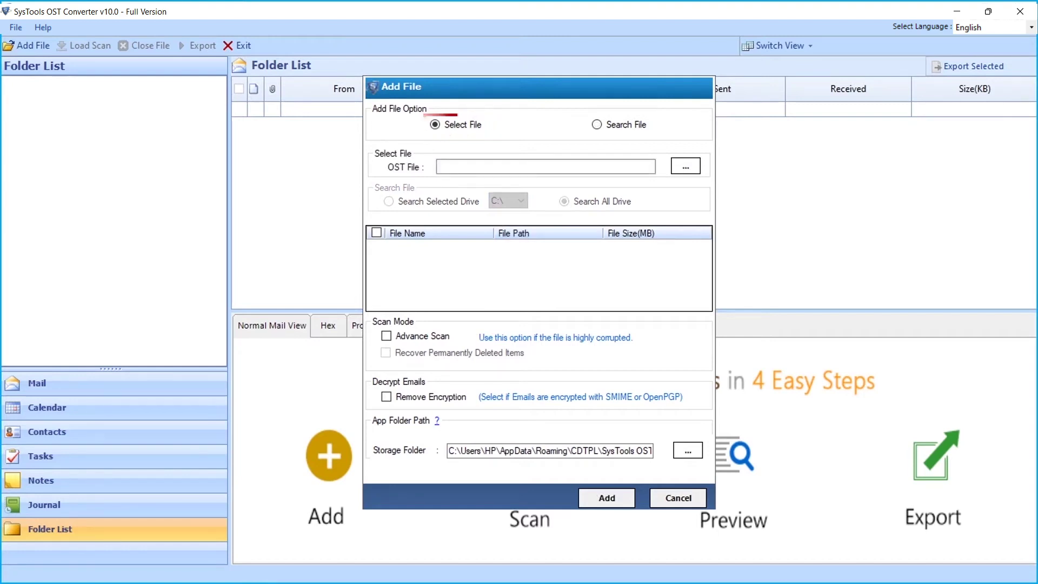
- Choose GisOutlook.ost from the GisOutlook(1) folder in Downloads as the OST file to add
left_click(686, 166)
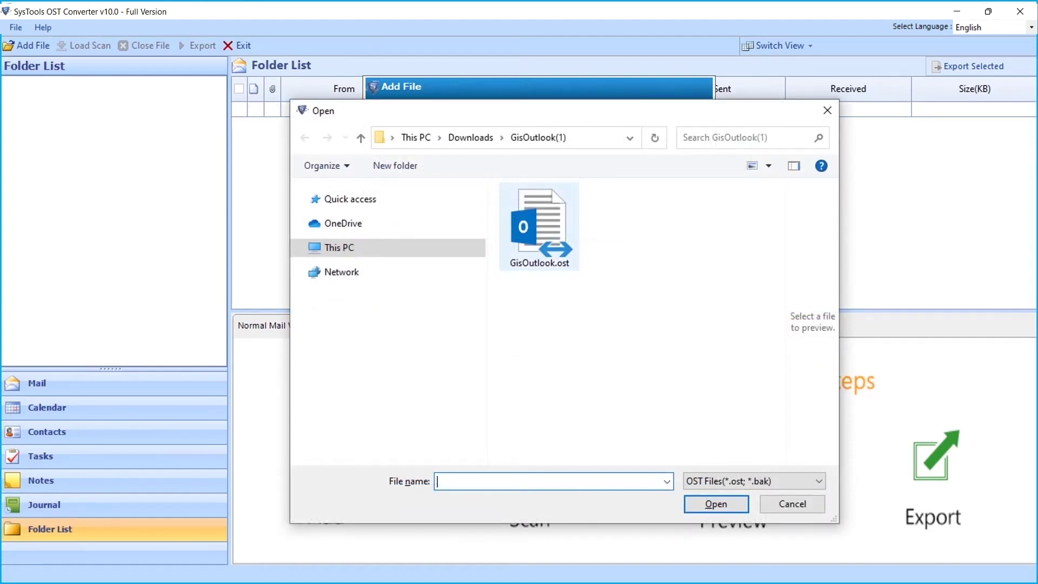
double_click(539, 226)
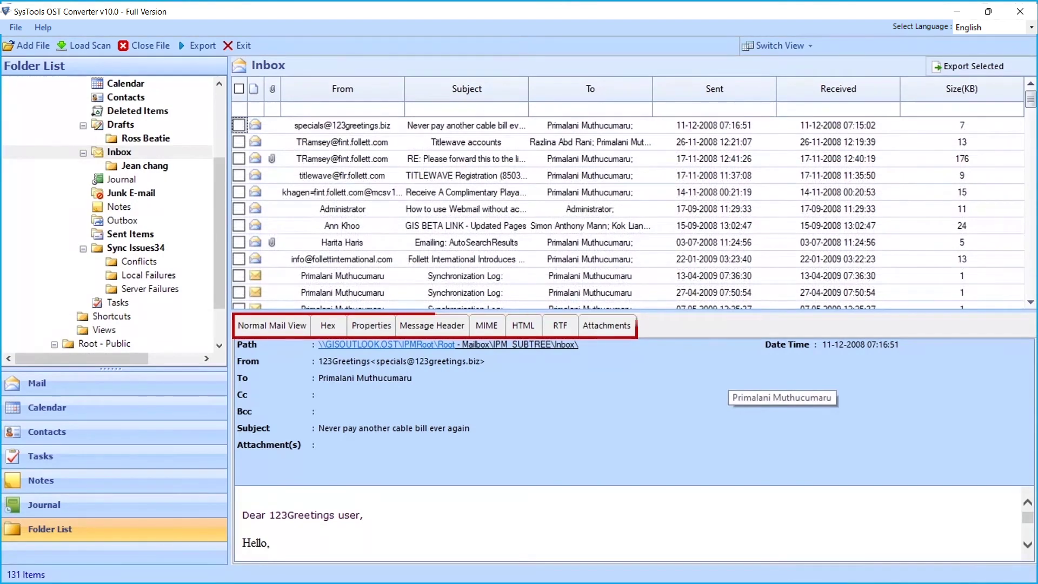
- Select the first five Inbox emails and open the export options for them
left_click(238, 124)
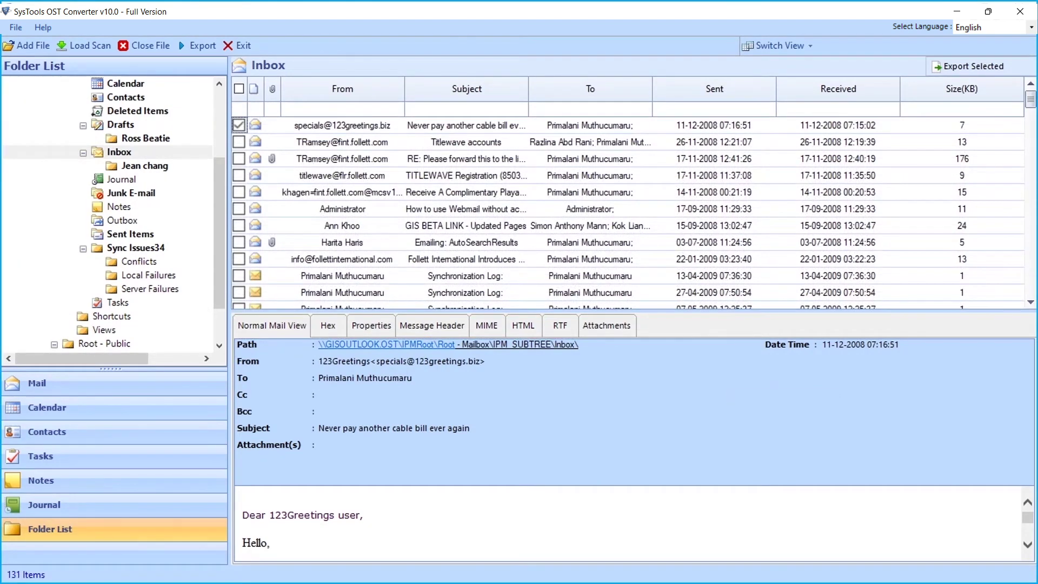
left_click(238, 142)
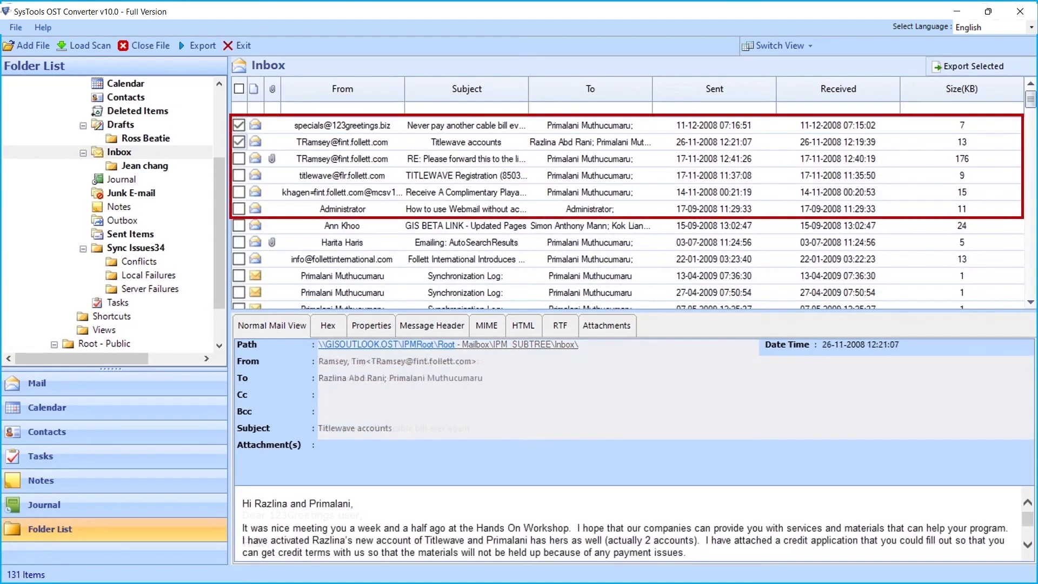
left_click(238, 158)
left_click(239, 175)
left_click(239, 192)
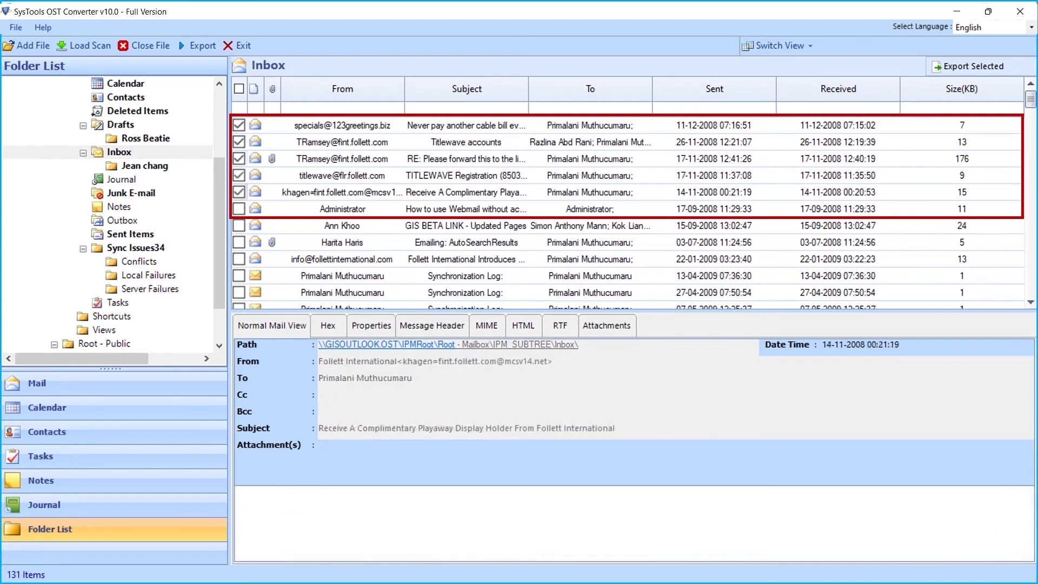
right_click(520, 193)
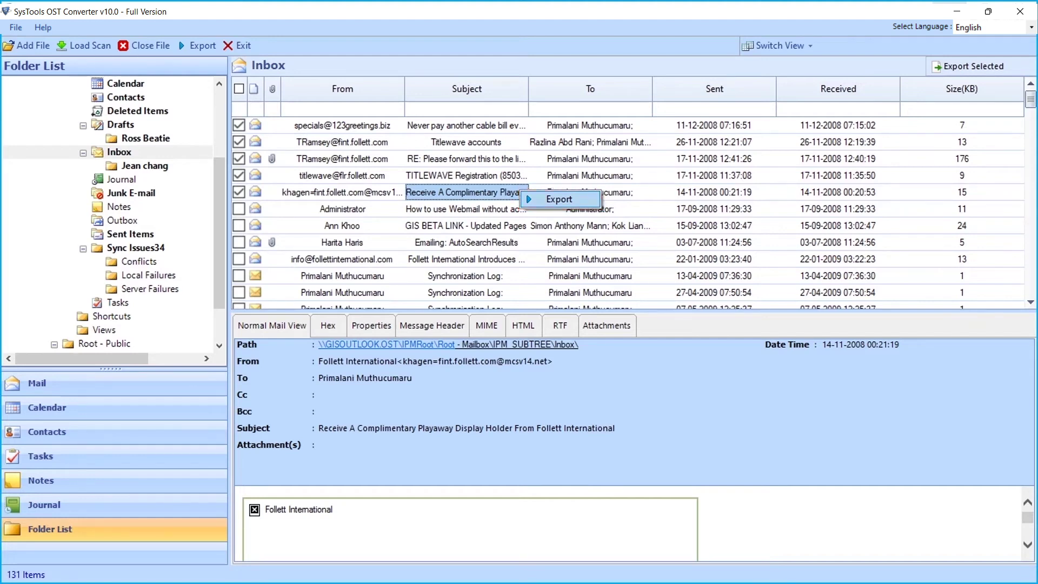
left_click(559, 199)
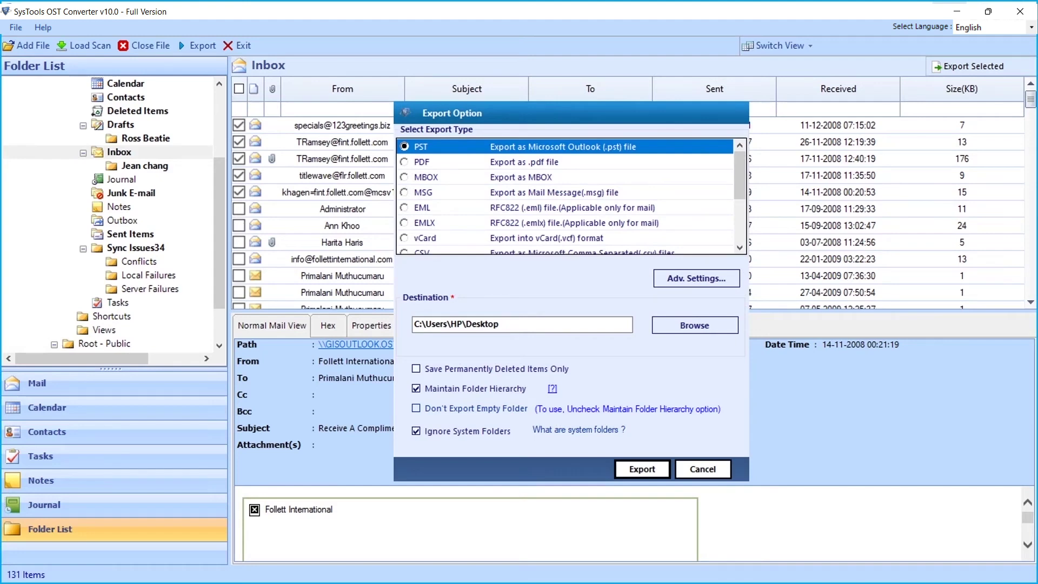
key("Escape")
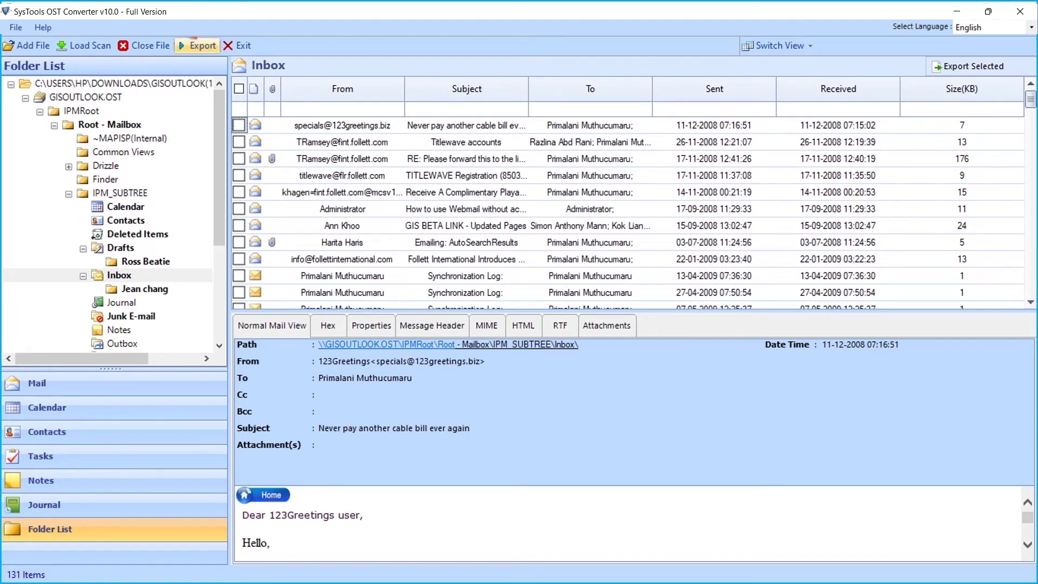
- Open the export options for the whole OST file and go through the export types from PST to DOCUMENT, ending on PST
left_click(197, 46)
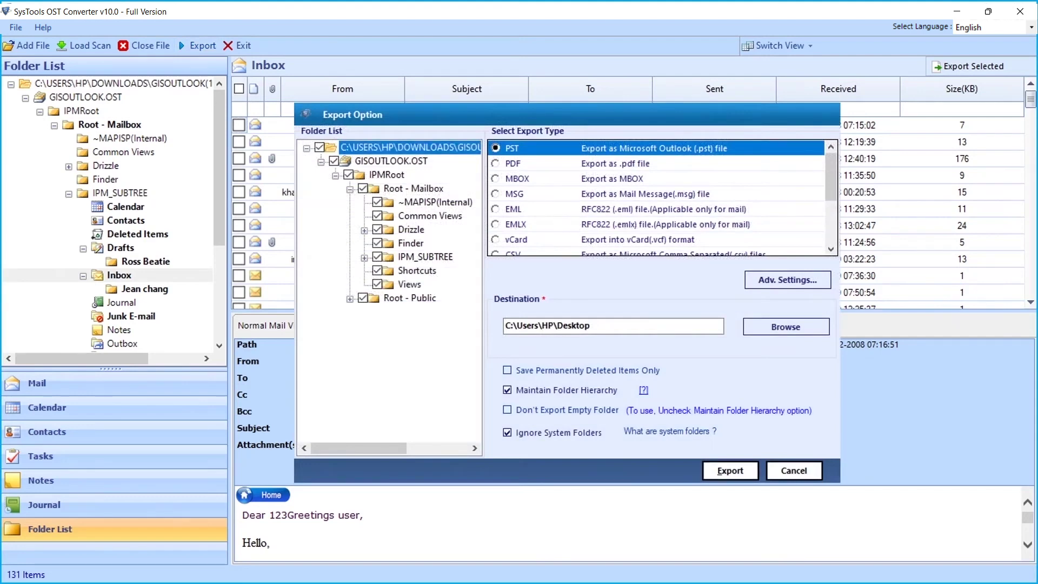
key("Down")
key("Down")
key("Down")
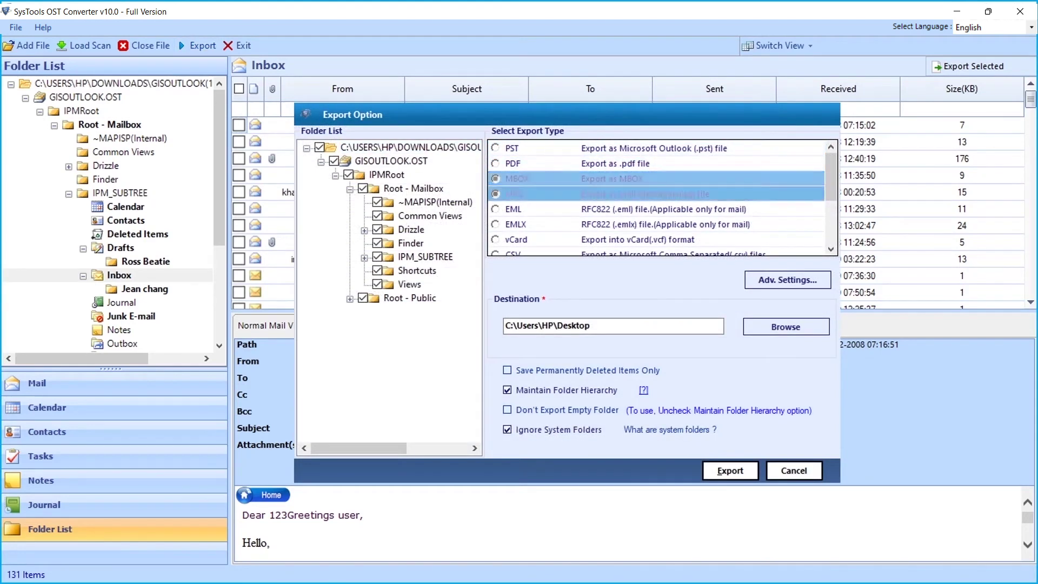
key("Down")
key("Down")
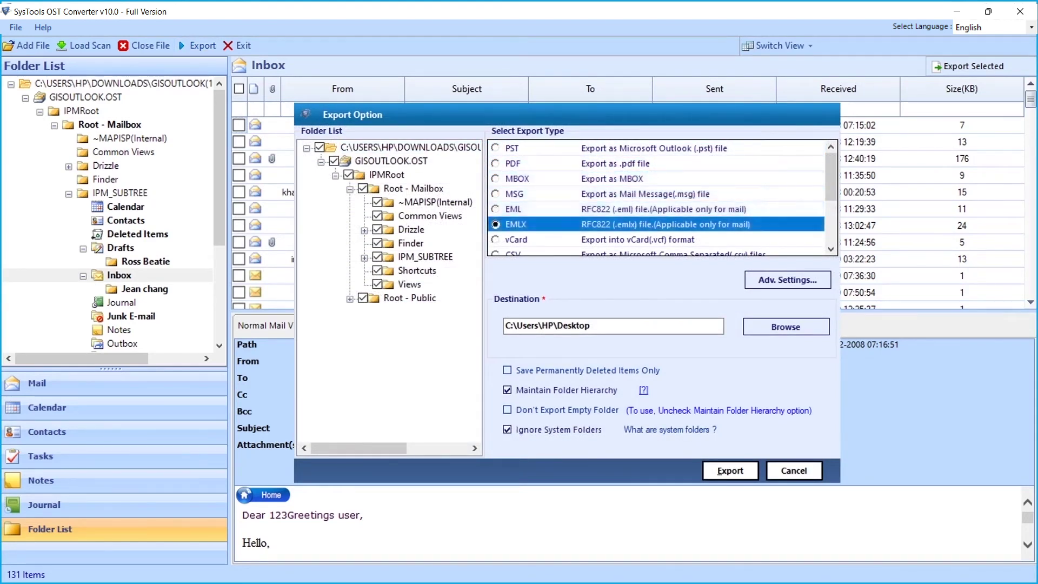
key("Down")
key("Down")
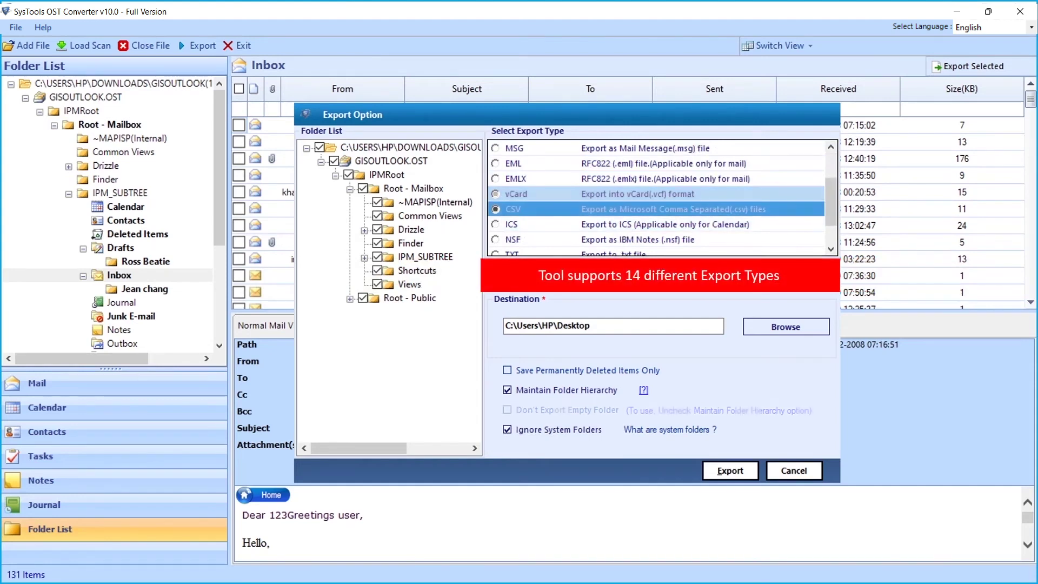
key("Down")
key("Down")
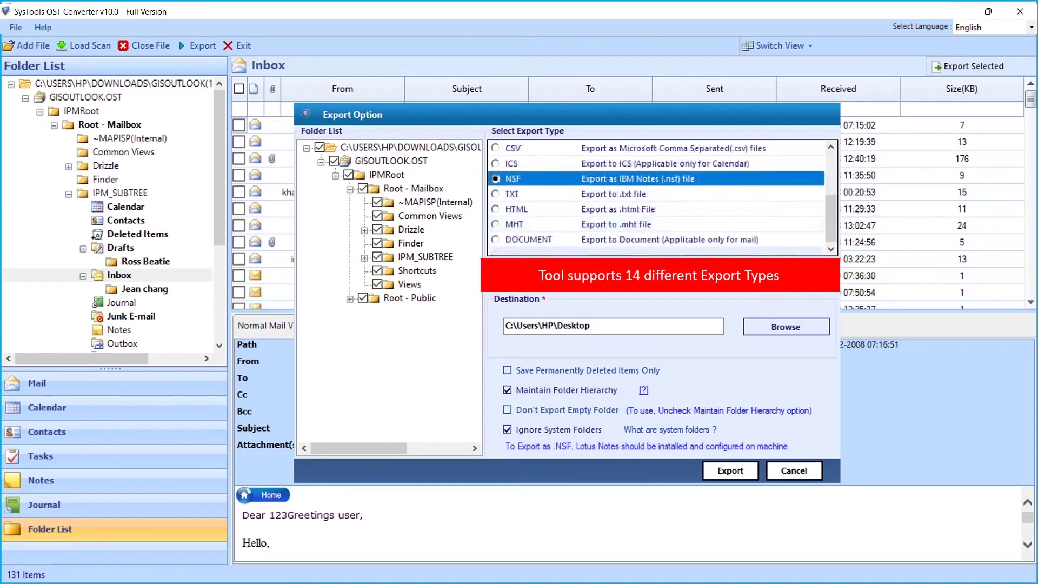
key("Down")
key("Down")
key("Down")
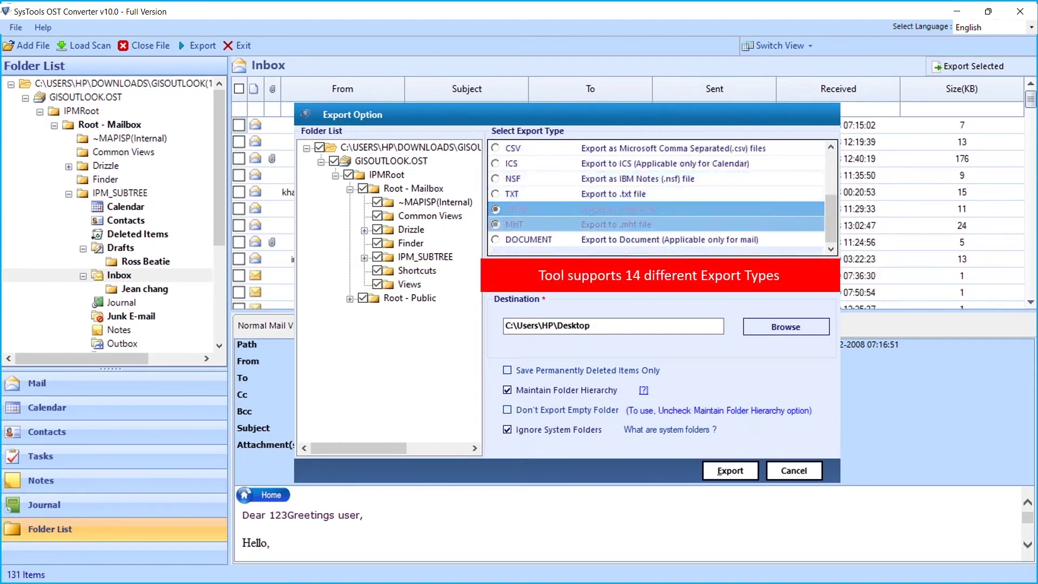
key("Down")
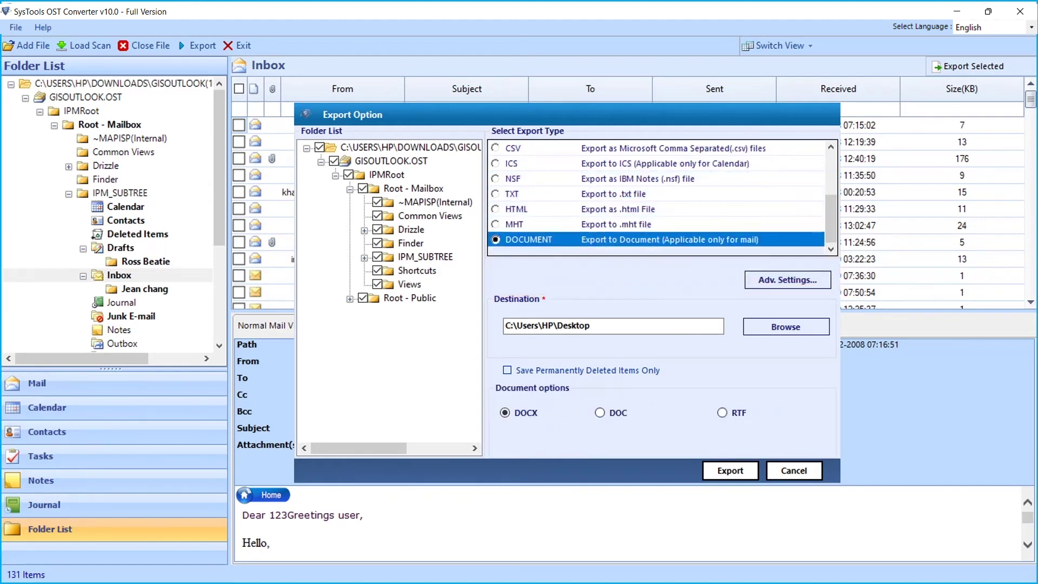
key("Home")
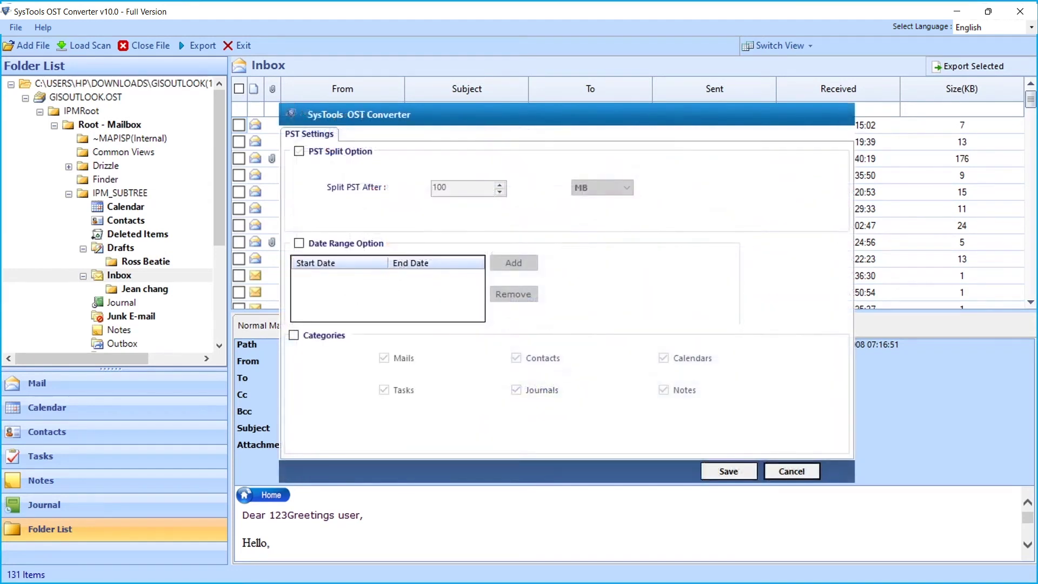
- Configure the PST settings to split after 100 MB, with a date range starting 20-07-2009 and all item categories, and save them
left_click(299, 150)
left_click(602, 187)
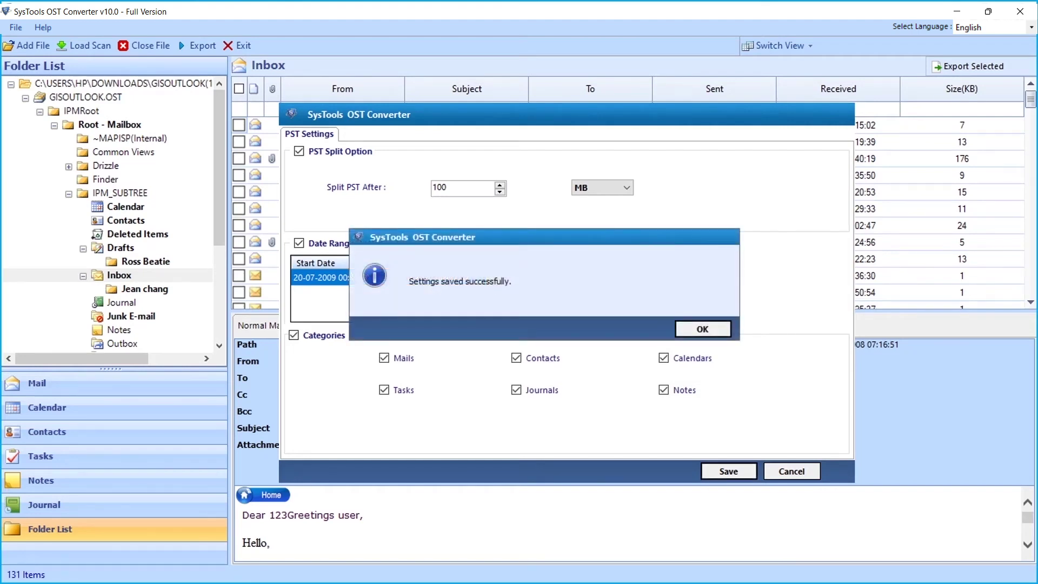
key("Return")
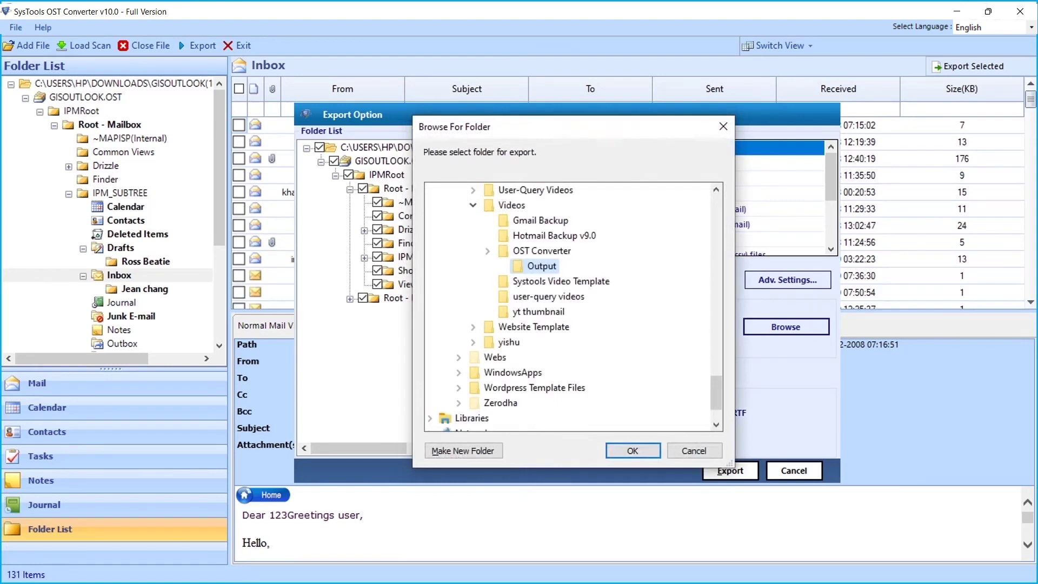
- Set the export destination to E:\Systools\Videos\OST Converter\Output and run the PST export
key("Return")
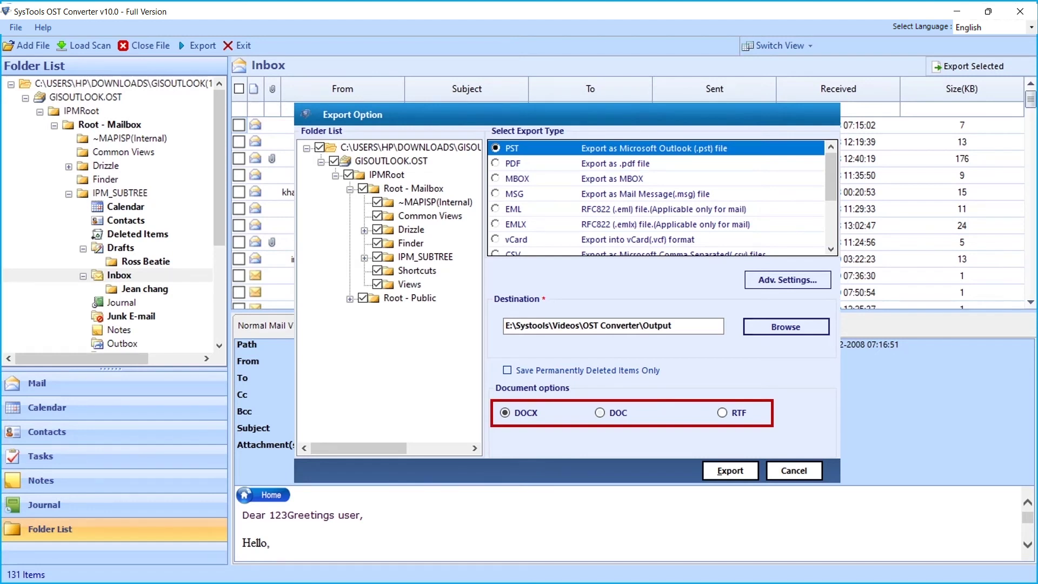
left_click(600, 412)
left_click(722, 413)
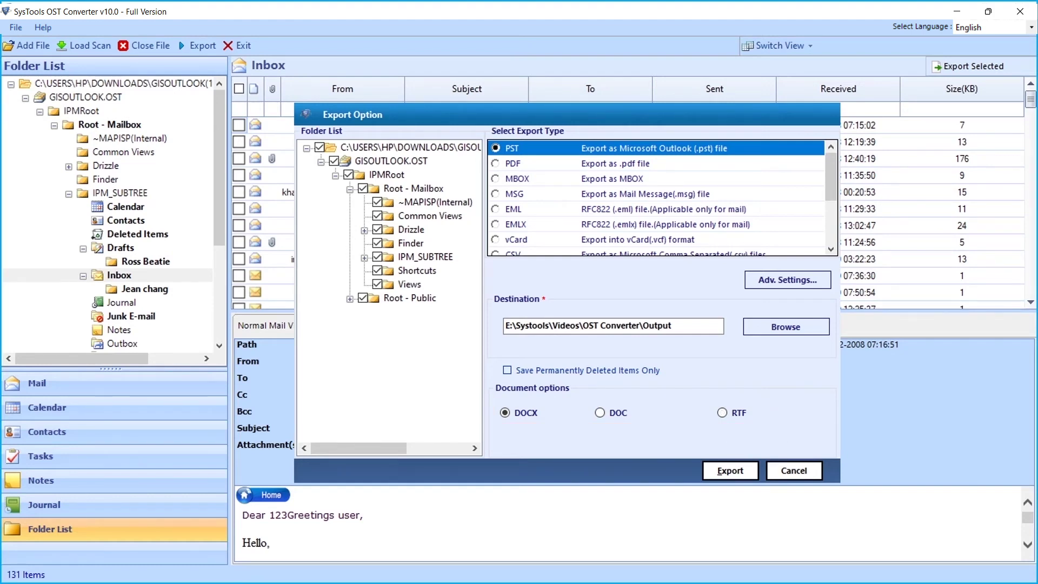
left_click(729, 471)
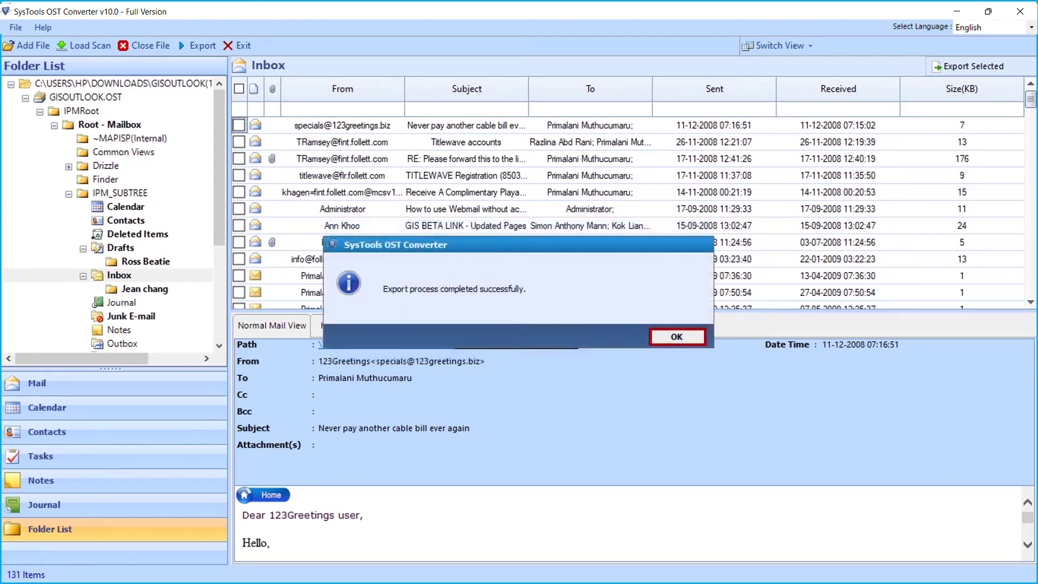
key("Return")
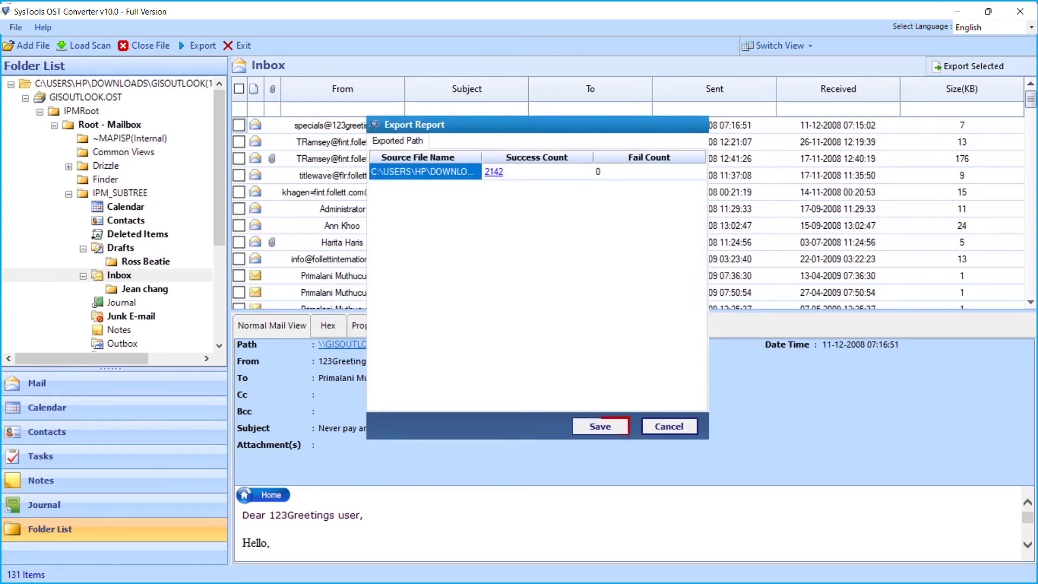
- Save the export report as a CSV file named Export-Report in the OST Converter folder
left_click(601, 426)
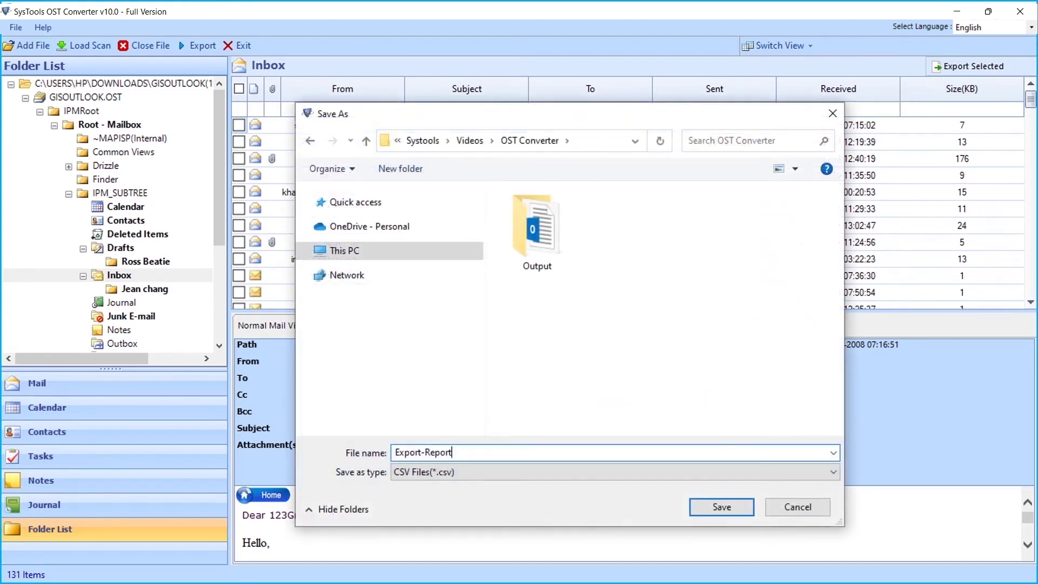
key("Return")
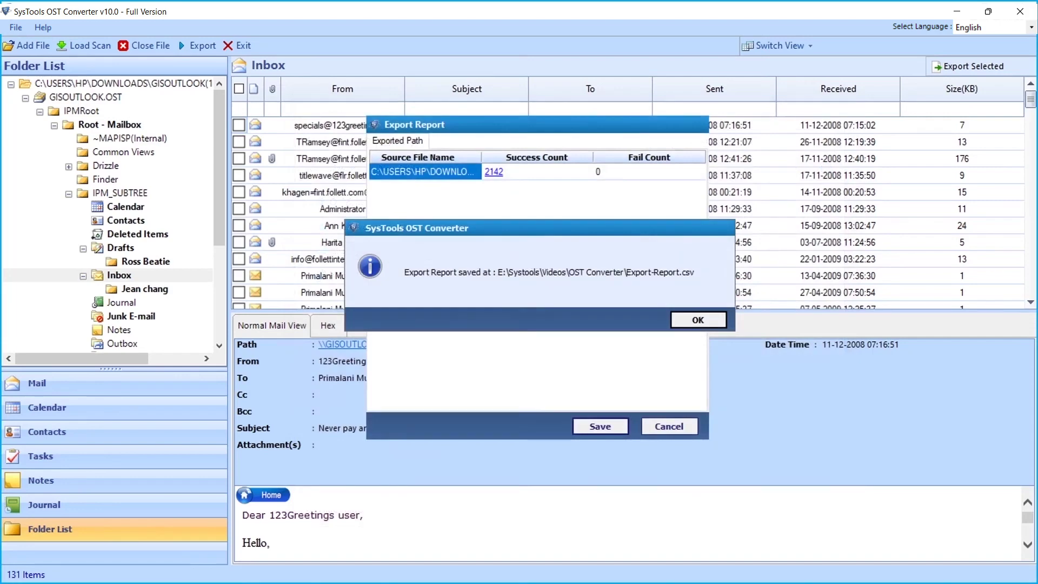
key("Return")
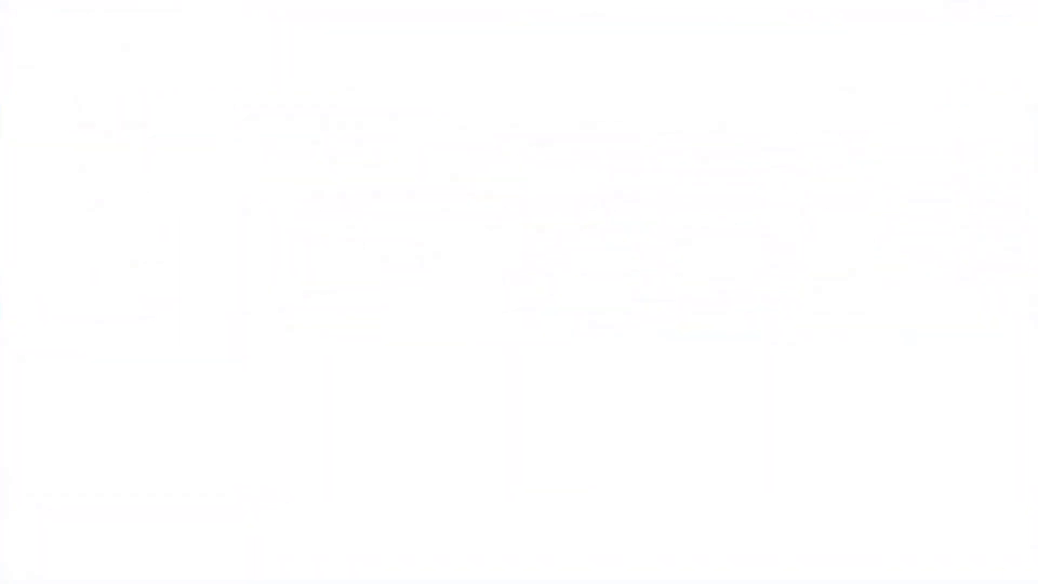